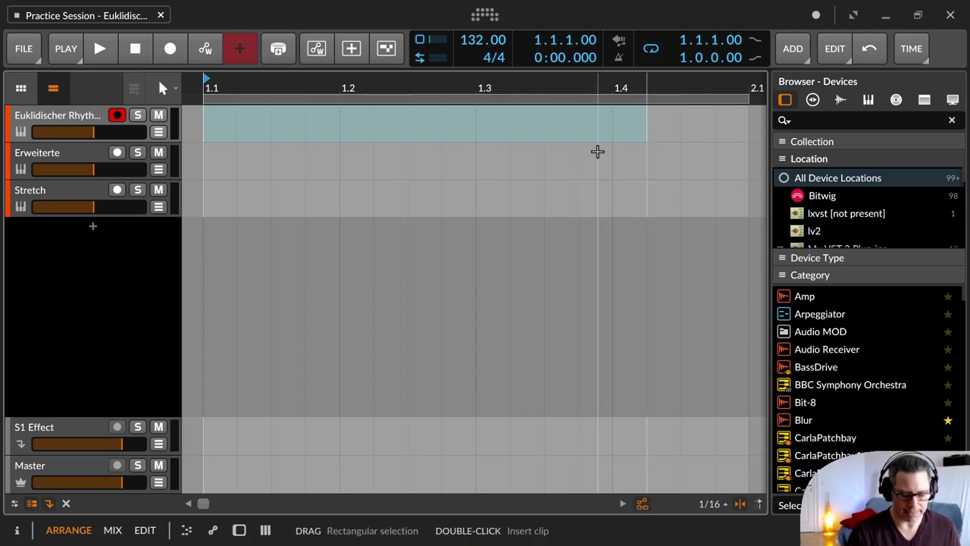
Step: Create a clip from the selected 13 sixteenths on the Euklidischer Rhythmus track and open it in the note editor
{"action": "key", "text": "ctrl+j"}
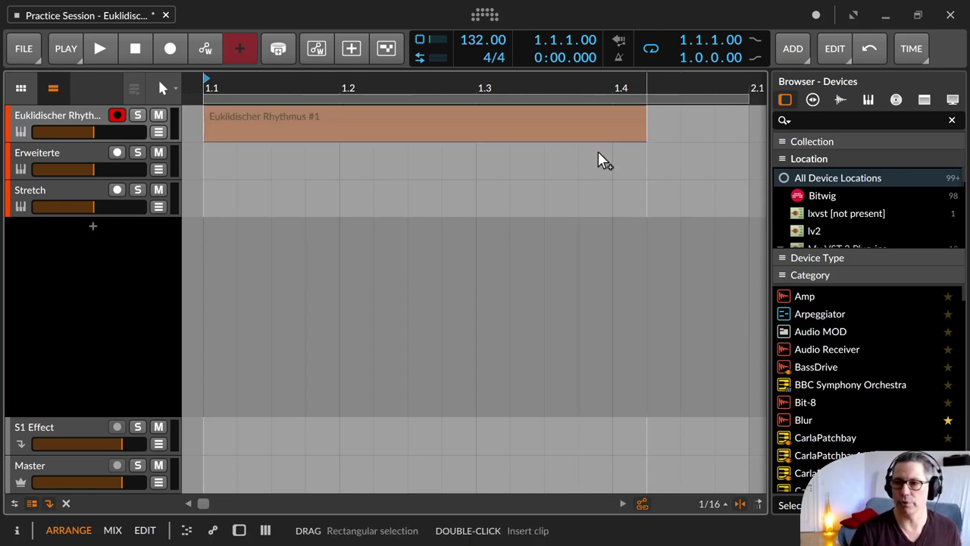
{"action": "left_click", "coordinate": [476, 118]}
{"action": "double_click", "coordinate": [473, 115]}
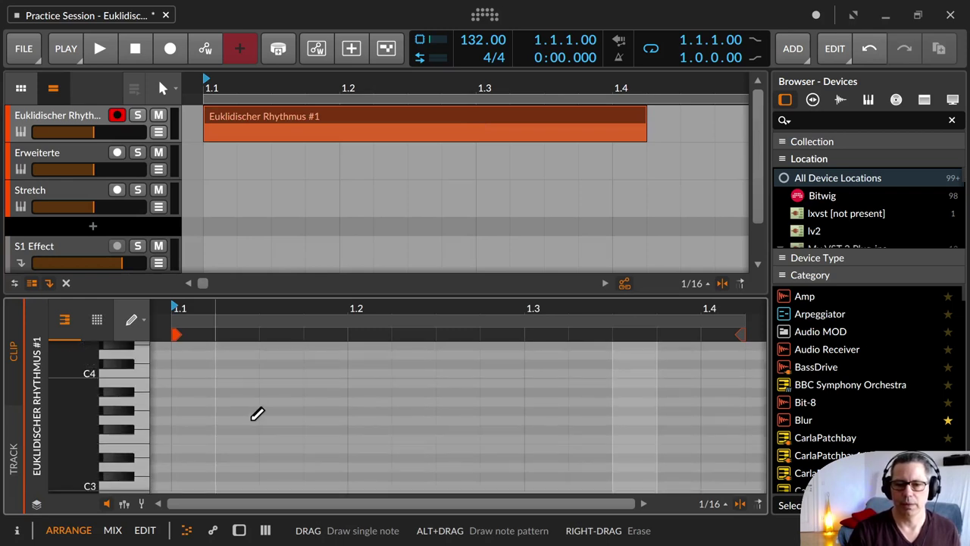
Step: Draw a sixteenth note at the start of the clip and transpose it down two octaves to G2
{"action": "scroll", "coordinate": [257, 414], "scroll_direction": "up", "scroll_amount": 2}
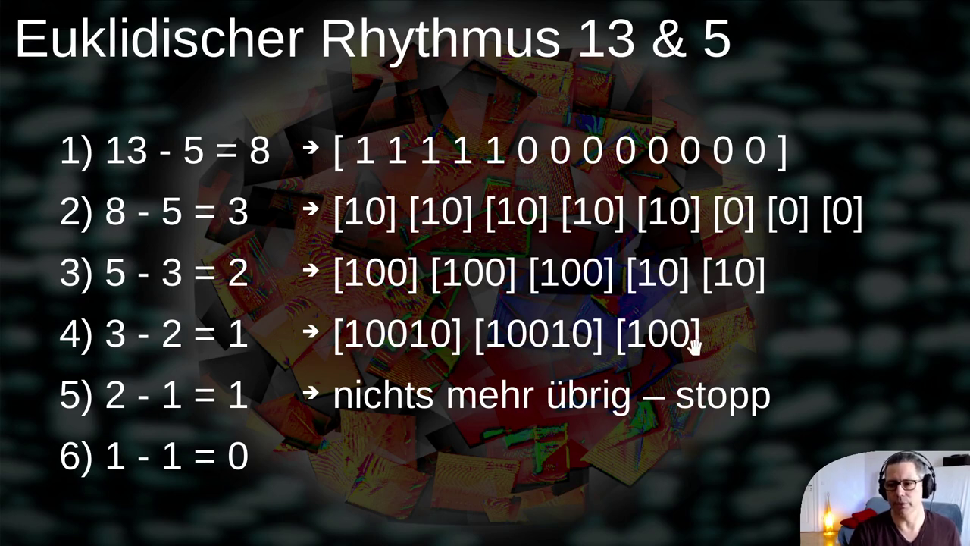
{"action": "key", "text": "alt+Tab"}
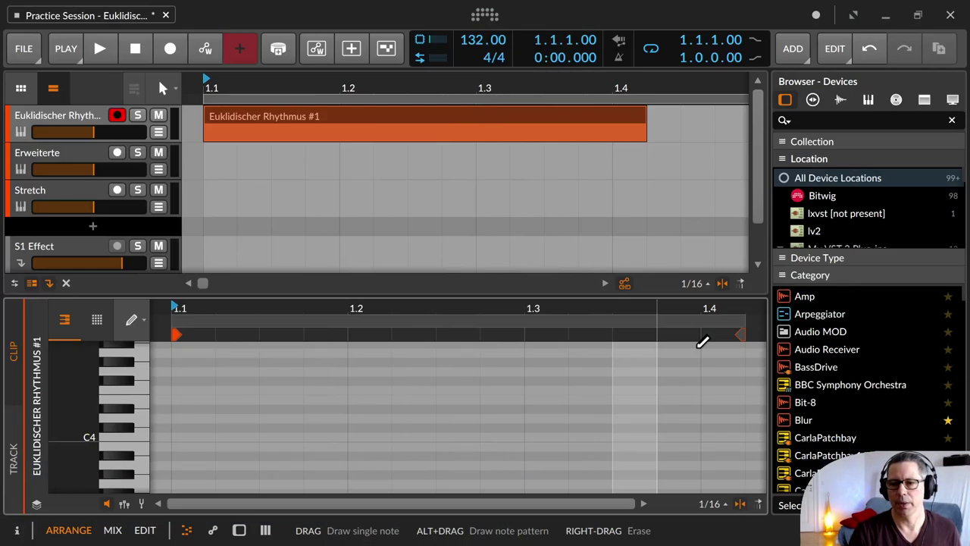
{"action": "left_click", "coordinate": [184, 375]}
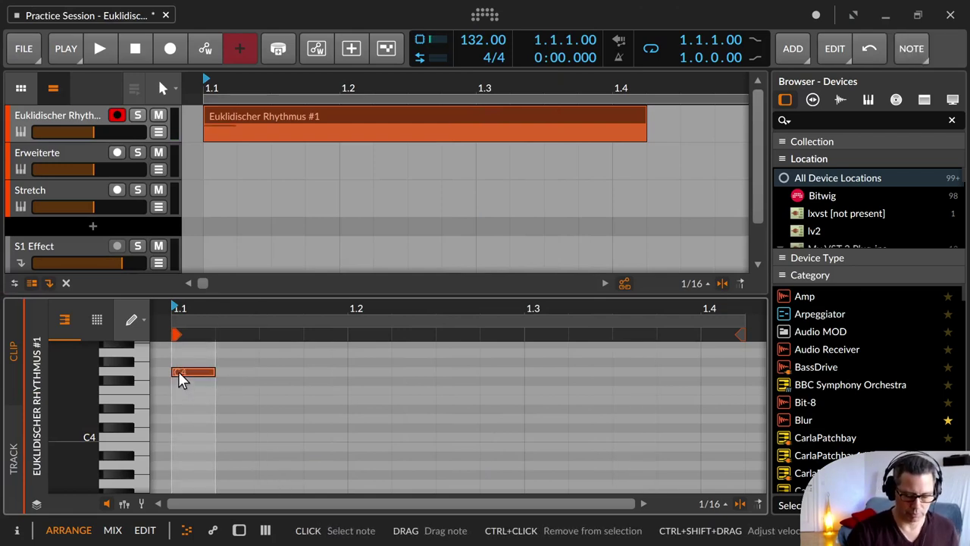
{"action": "key", "text": "shift+Down"}
{"action": "key", "text": "shift+Down"}
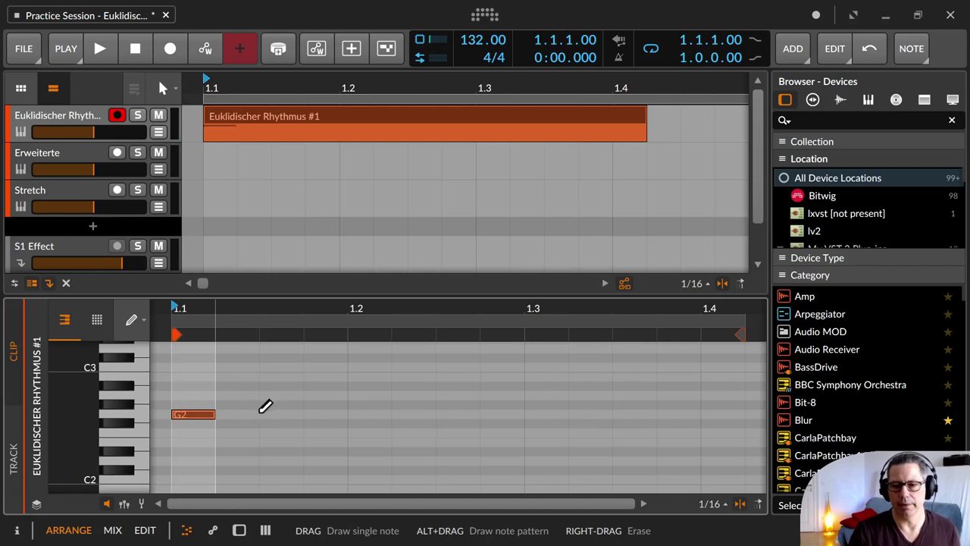
{"action": "left_click", "coordinate": [320, 414]}
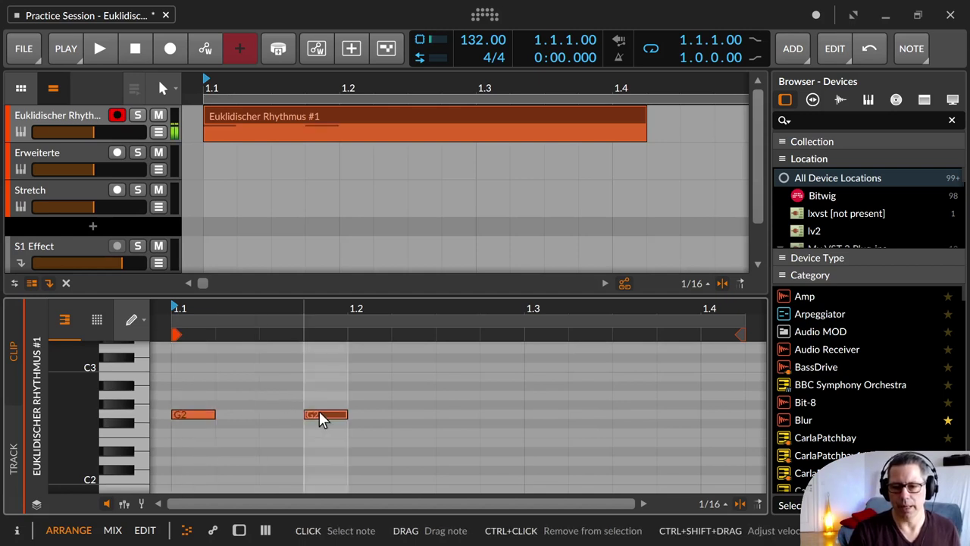
{"action": "left_click", "coordinate": [418, 413]}
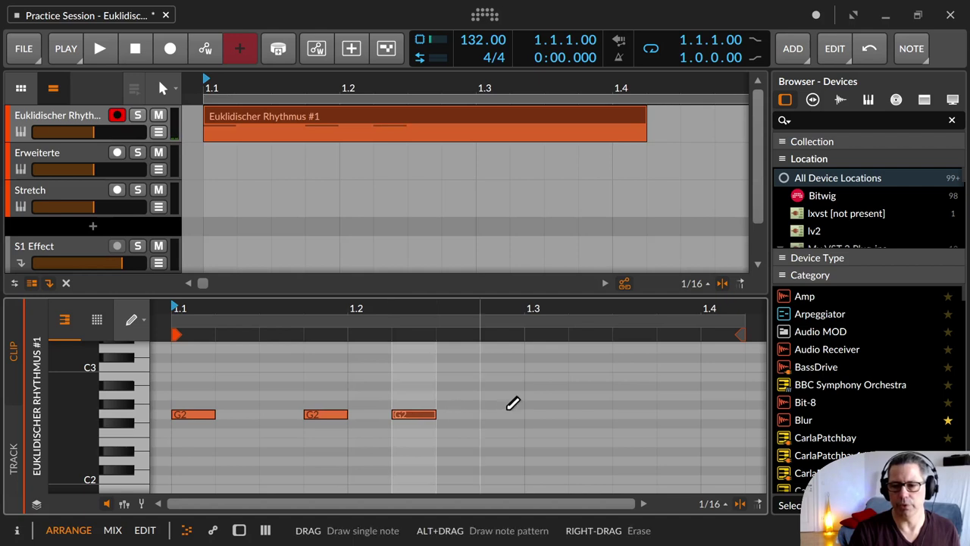
{"action": "left_click", "coordinate": [544, 413]}
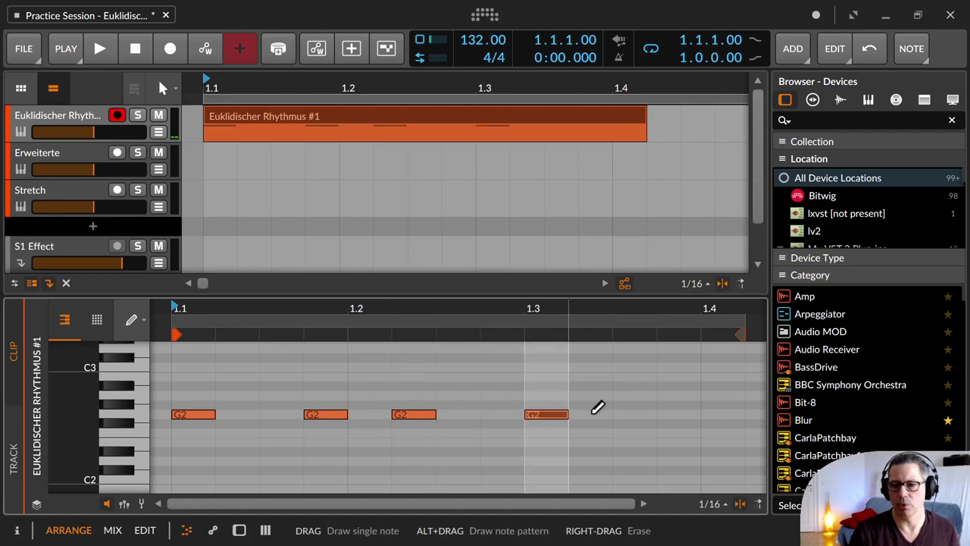
{"action": "left_click", "coordinate": [635, 414]}
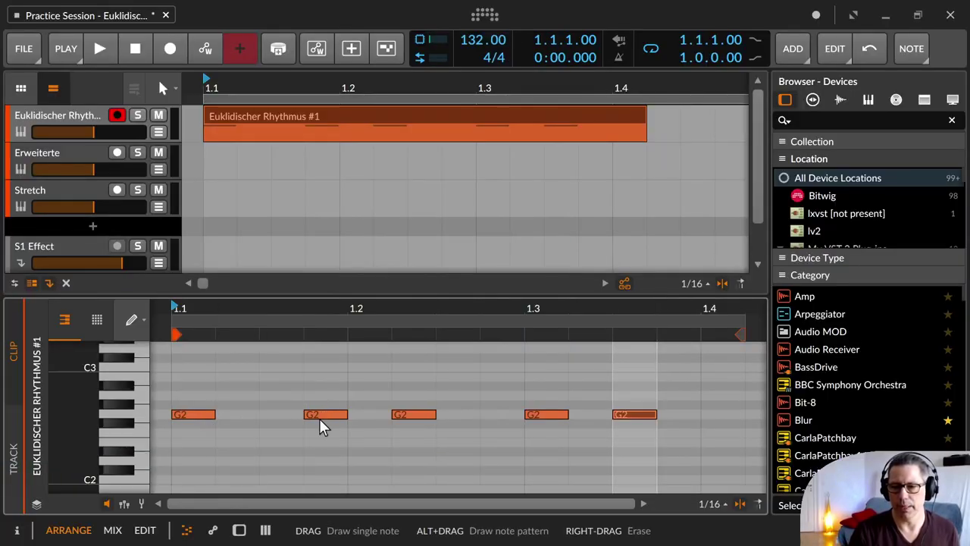
Step: Set the loop to the 13-step clip and play it with the Euklidischer Rhythmus track soloed
{"action": "left_click", "coordinate": [513, 111]}
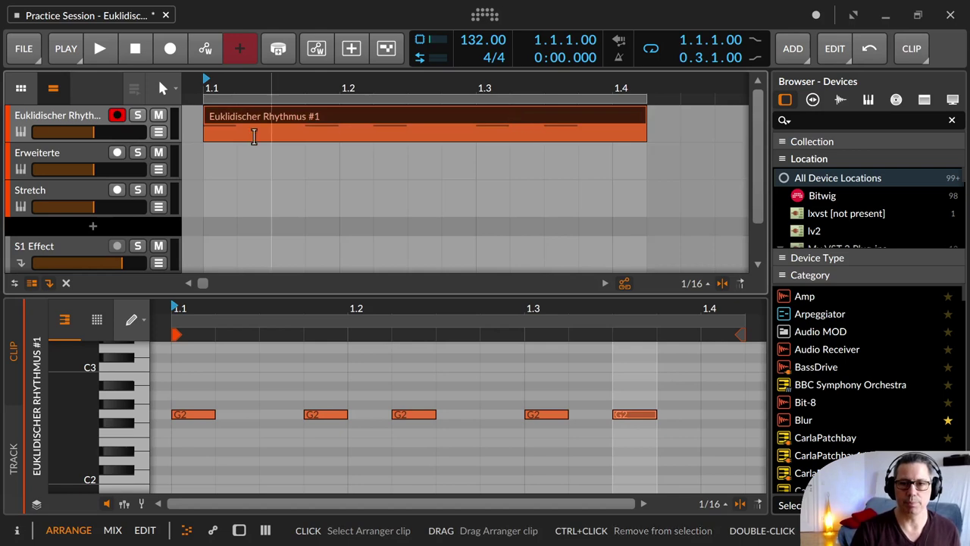
{"action": "left_click", "coordinate": [137, 116]}
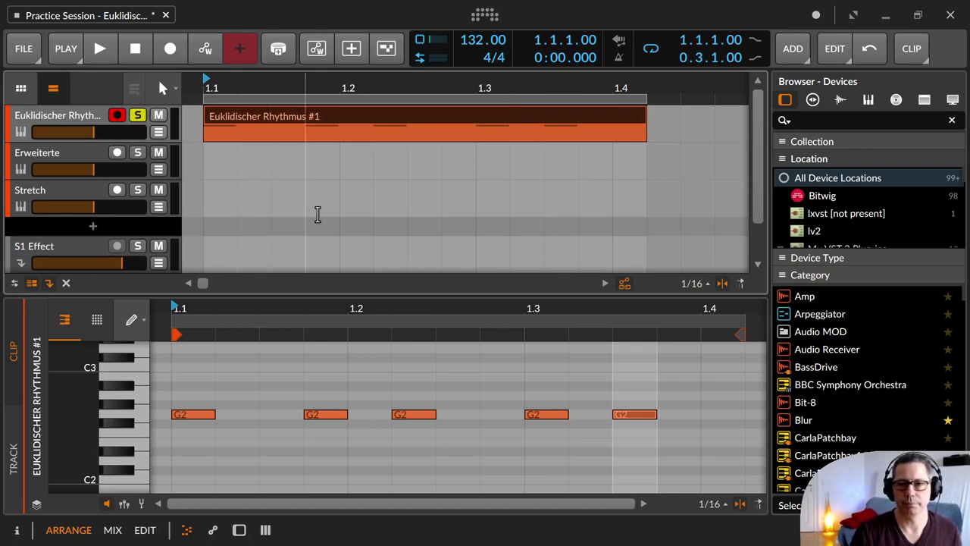
{"action": "key", "text": "space"}
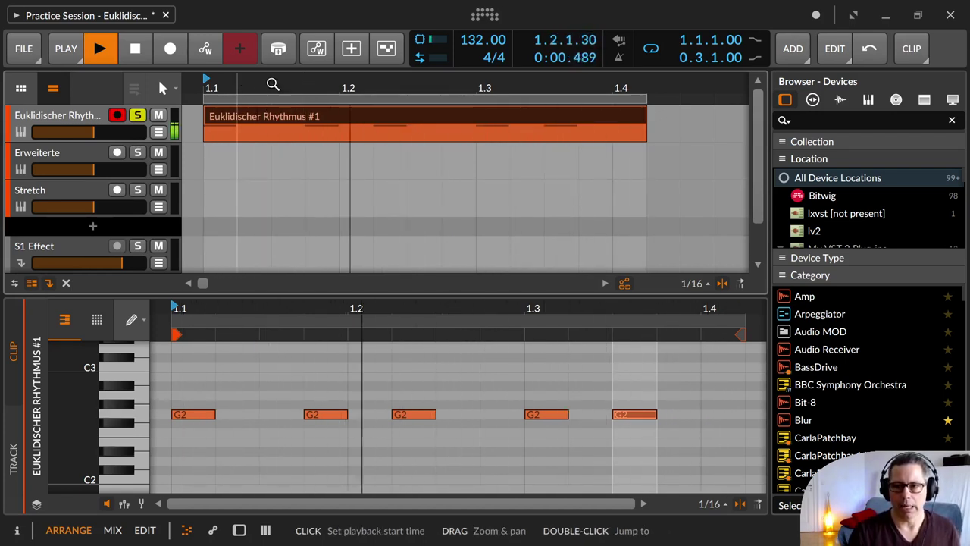
{"action": "left_click_drag", "start_coordinate": [347, 81], "coordinate": [346, 55]}
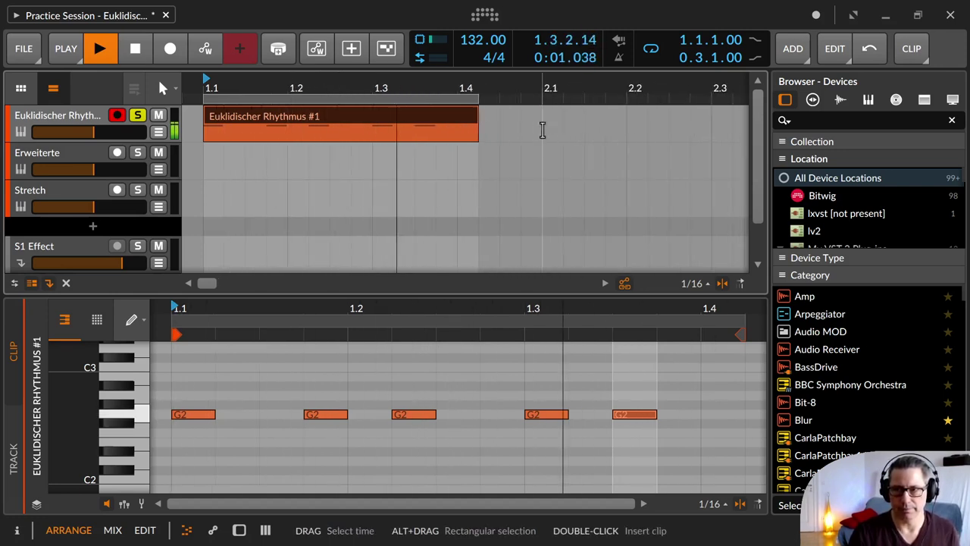
{"action": "key", "text": "space"}
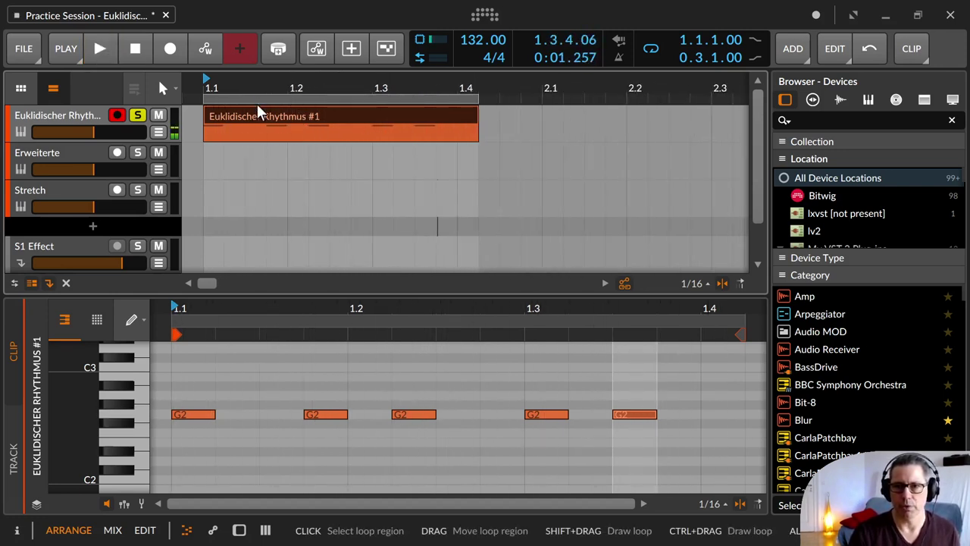
Step: Copy the Euklidischer Rhythmus clip onto the Erweiterte track at 1.1 and solo that track
{"action": "left_click_drag", "start_coordinate": [254, 117], "coordinate": [256, 158]}
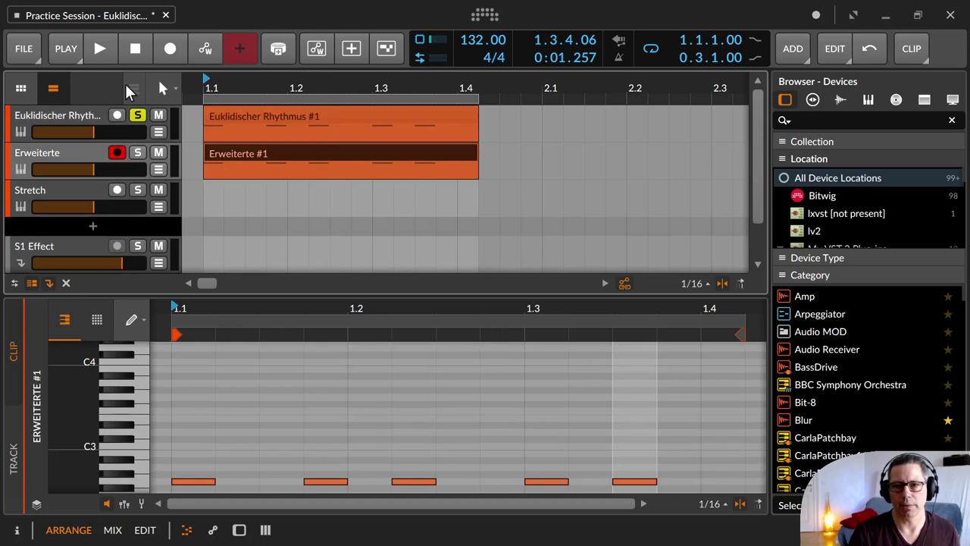
{"action": "left_click", "coordinate": [137, 153]}
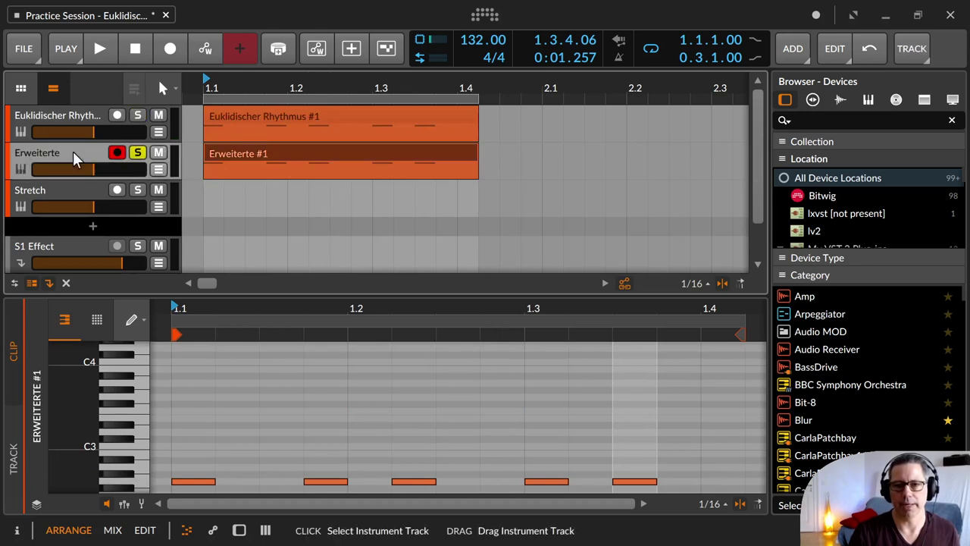
{"action": "left_click_drag", "start_coordinate": [546, 170], "coordinate": [485, 165]}
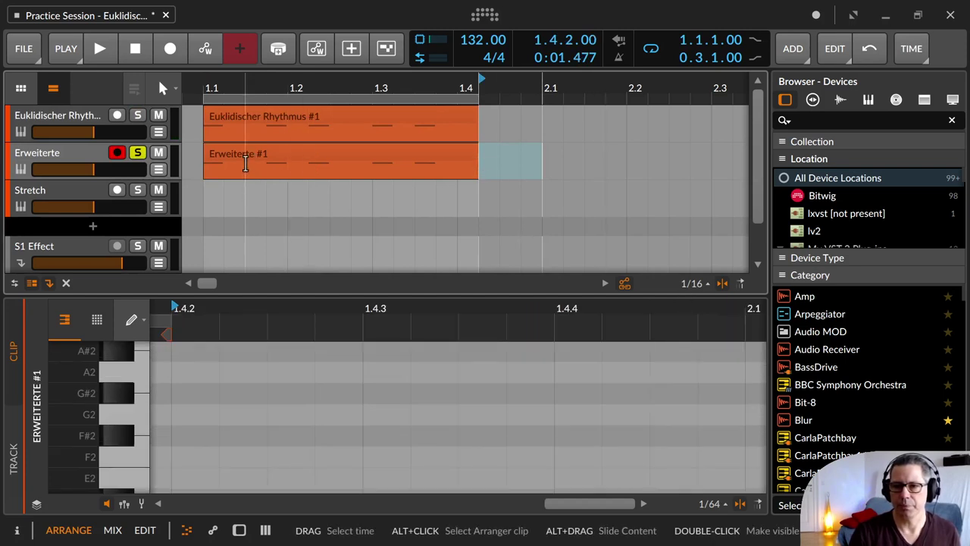
{"action": "left_click_drag", "start_coordinate": [267, 170], "coordinate": [203, 161]}
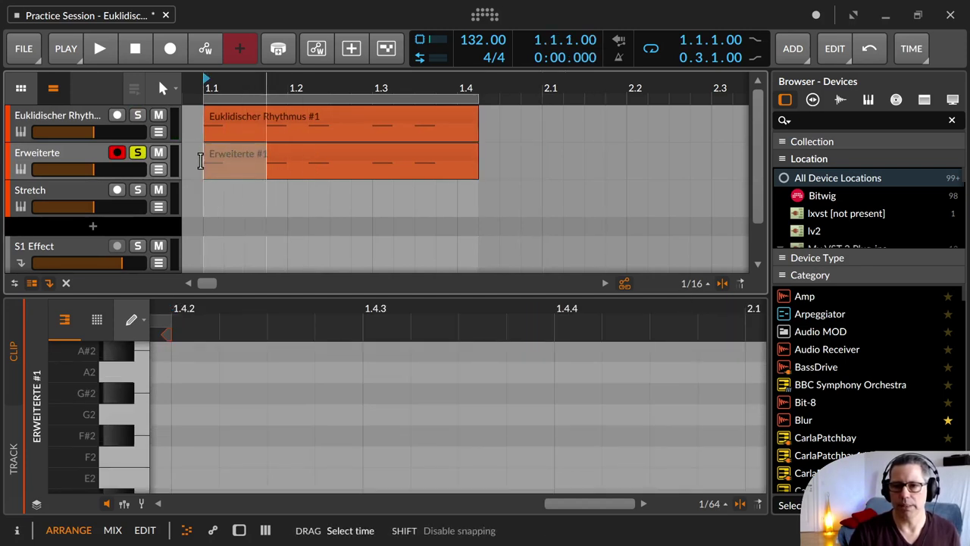
{"action": "key", "text": "ctrl+z"}
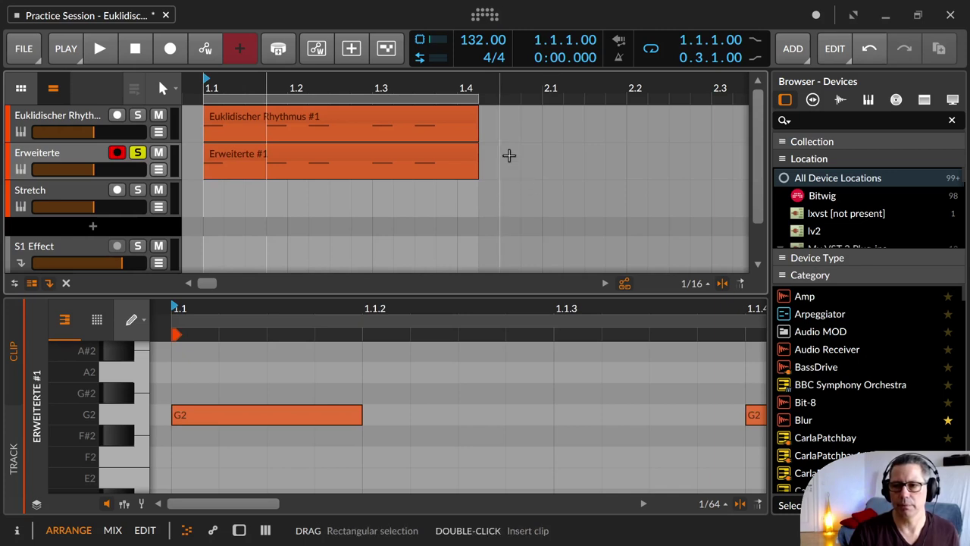
Step: Copy the first three sixteenths of the Erweiterte clip to directly after its end, filling the bar up to 2.1
{"action": "left_click", "coordinate": [332, 164]}
{"action": "left_click_drag", "start_coordinate": [268, 164], "coordinate": [203, 161]}
{"action": "left_click_drag", "start_coordinate": [475, 193], "coordinate": [535, 163]}
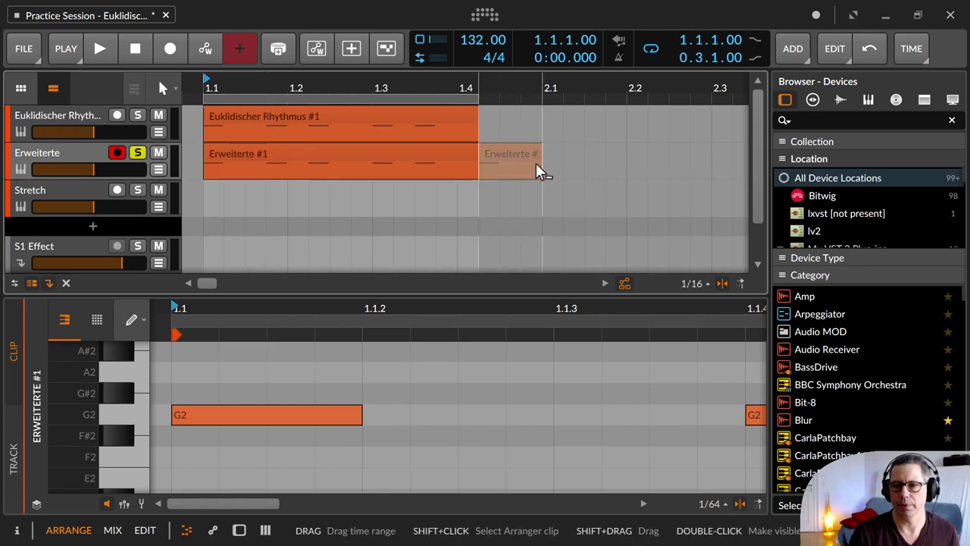
Step: Set the loop to span both Erweiterte clips and play back the extended rhythm
{"action": "left_click", "coordinate": [465, 148]}
{"action": "left_click", "coordinate": [495, 152]}
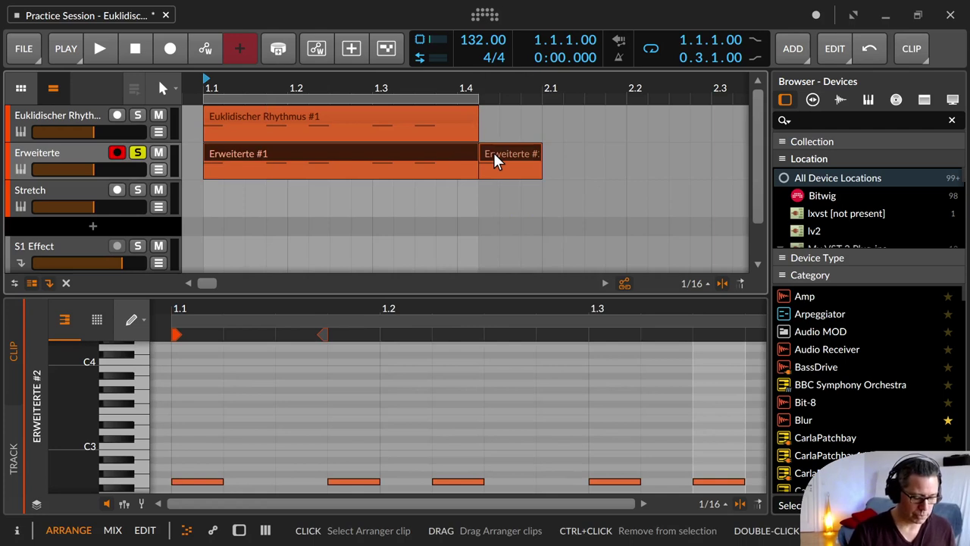
{"action": "key", "text": "ctrl+l"}
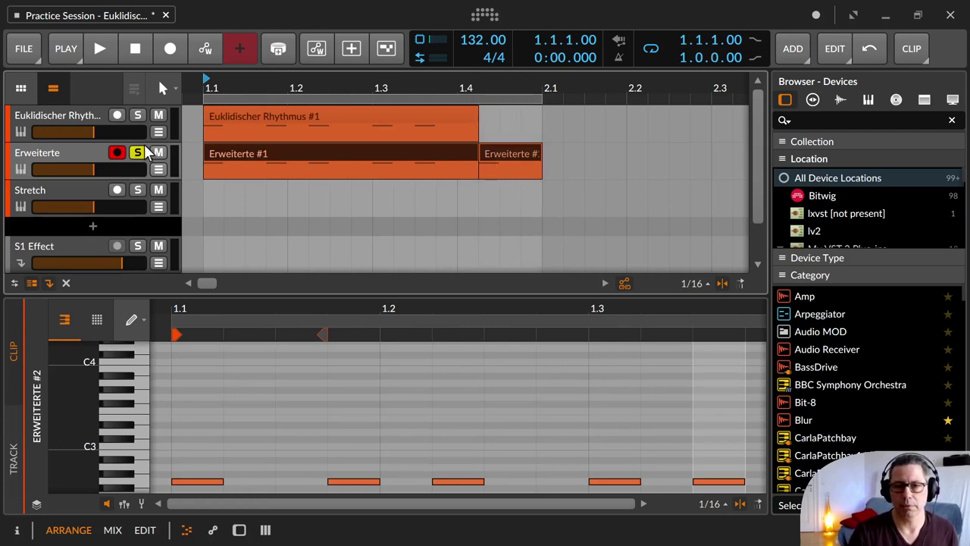
{"action": "left_click", "coordinate": [220, 158]}
{"action": "key", "text": "space"}
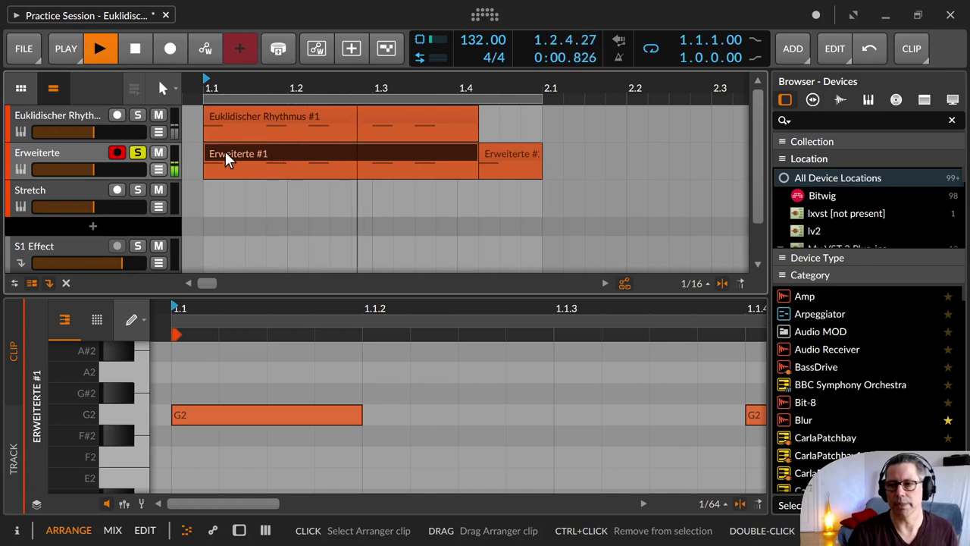
{"action": "key", "text": "space"}
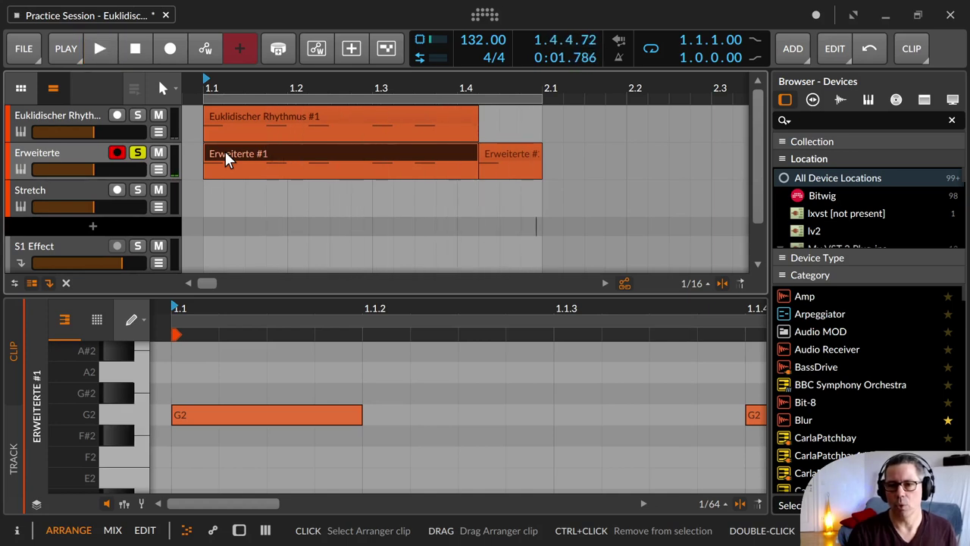
Step: Copy the 13-step Erweiterte clip onto the soloed Stretch track and time-stretch the copy to end at 2.1
{"action": "left_click_drag", "start_coordinate": [225, 153], "coordinate": [219, 200]}
{"action": "left_click", "coordinate": [136, 190]}
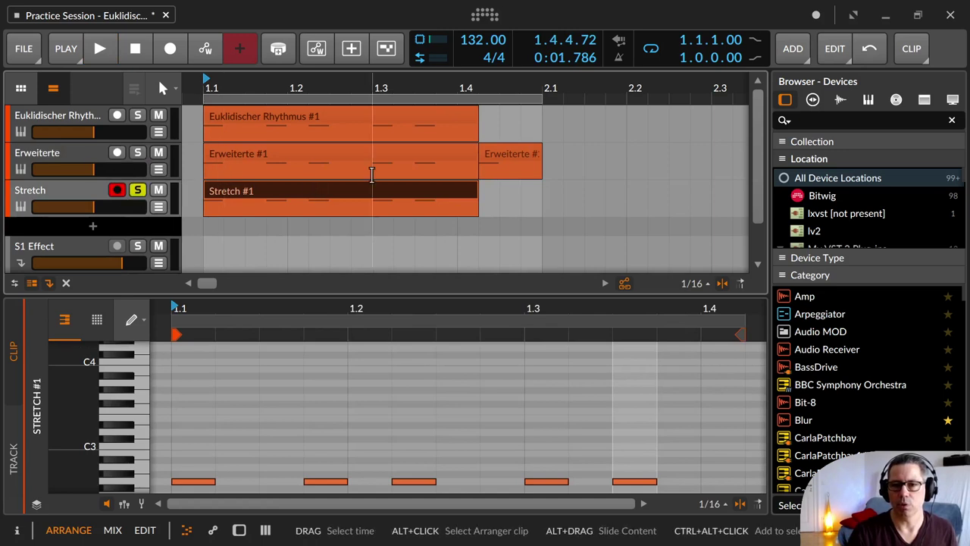
{"action": "left_click_drag", "start_coordinate": [476, 204], "coordinate": [542, 204]}
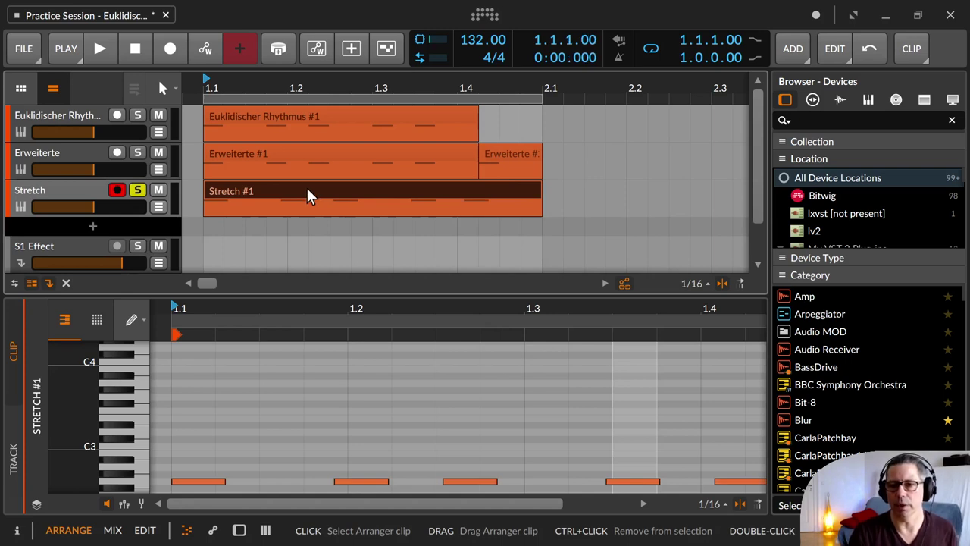
Step: Compare the Erweiterte and Stretch rhythms by alternating solo between them during playback, and hide the note editor
{"action": "key", "text": "space"}
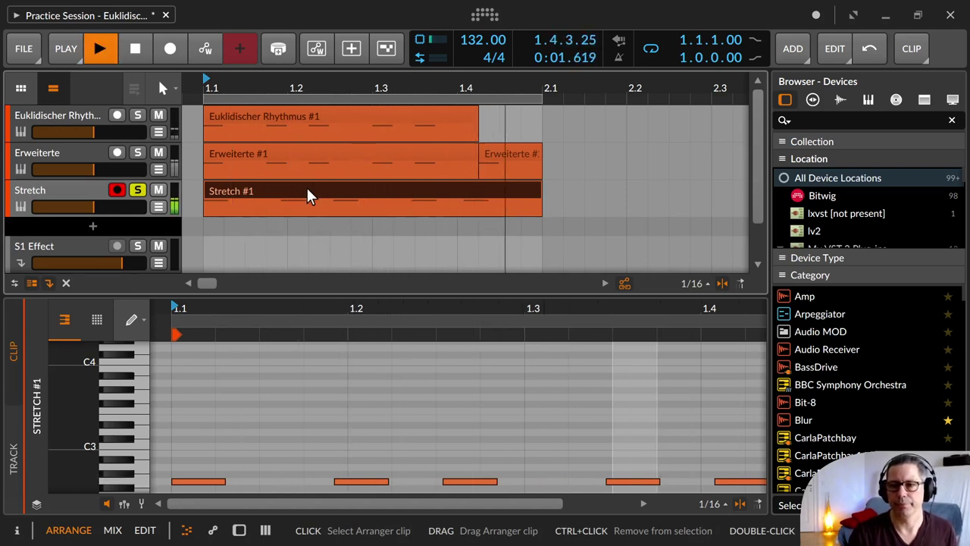
{"action": "left_click", "coordinate": [137, 153]}
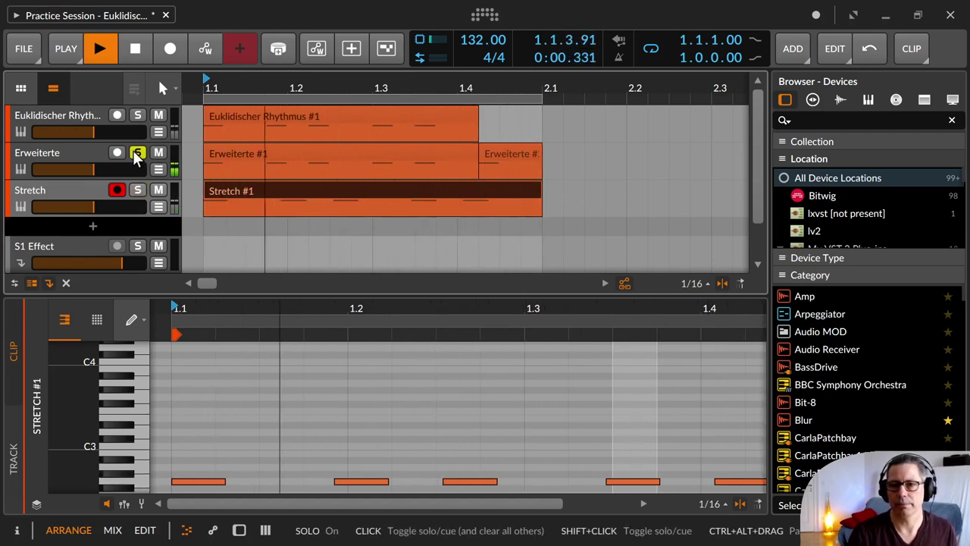
{"action": "left_click", "coordinate": [137, 191]}
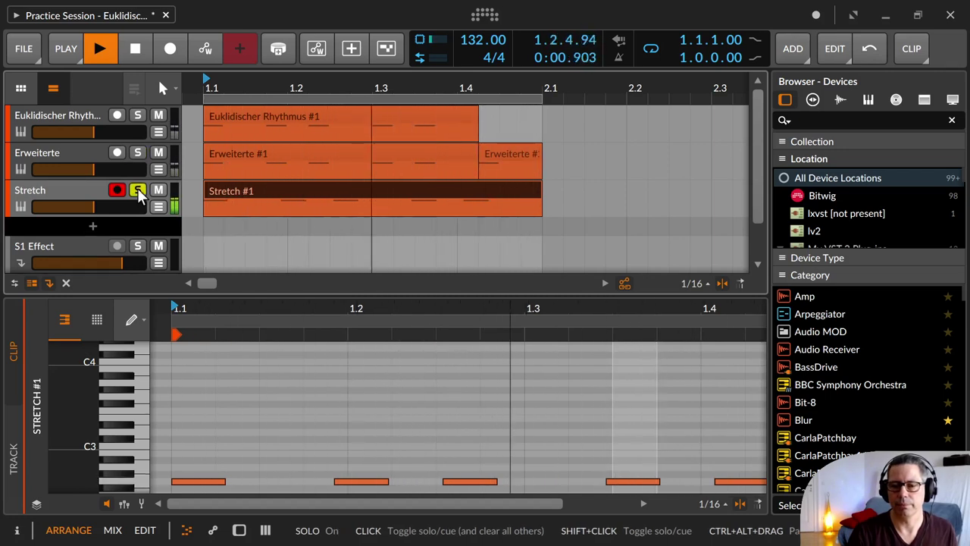
{"action": "key", "text": "d"}
{"action": "key", "text": "d"}
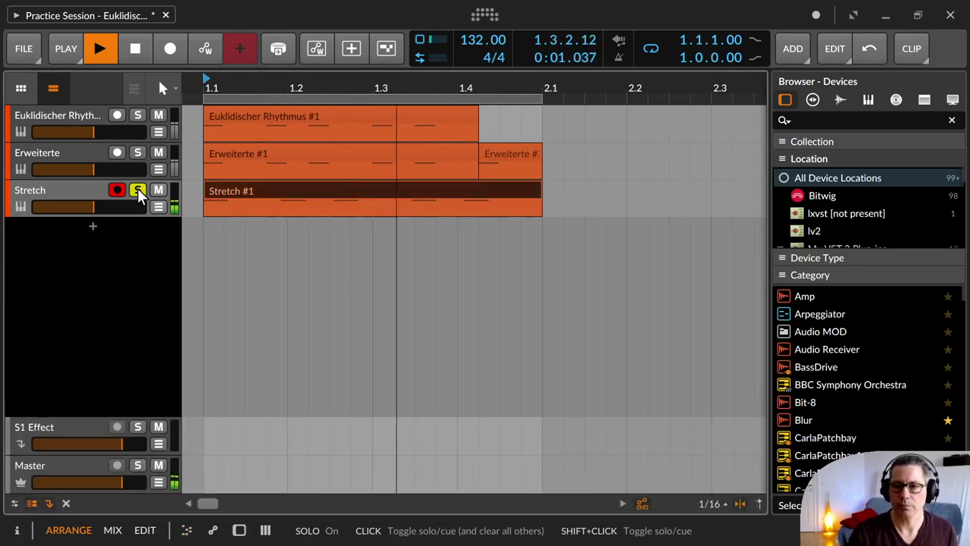
{"action": "key", "text": "space"}
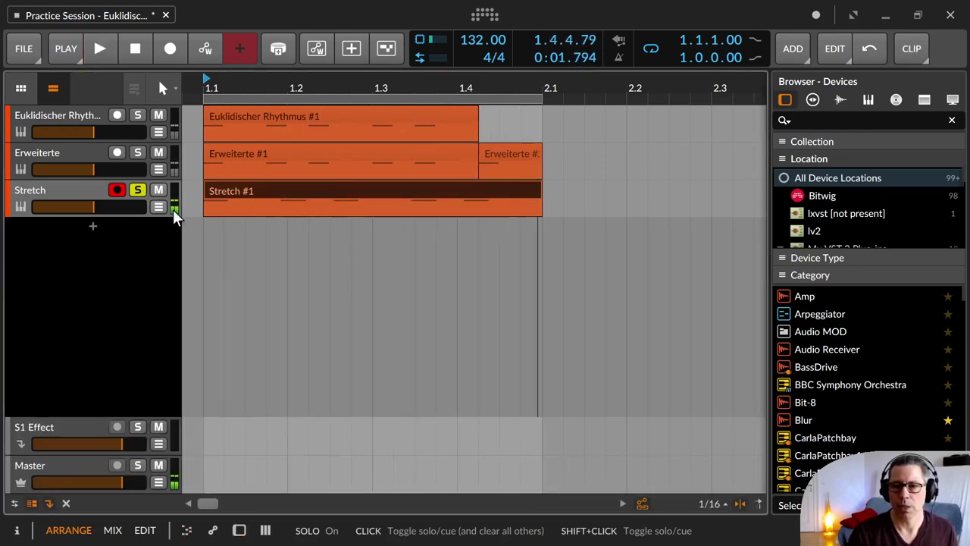
Step: Show the deactivated tracks and activate the TR 909 track
{"action": "left_click", "coordinate": [67, 504]}
{"action": "left_click", "coordinate": [43, 114]}
{"action": "key", "text": "alt+a"}
Step: Solo the TR 909 track alongside Stretch and lower the TR 909 volume slightly
{"action": "left_click", "coordinate": [159, 113]}
{"action": "left_click", "coordinate": [138, 114]}
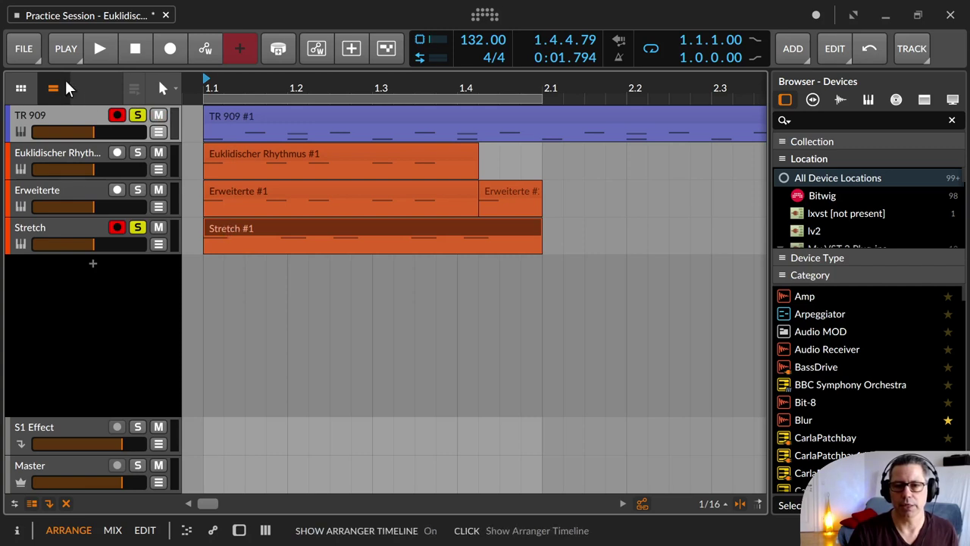
{"action": "left_click_drag", "start_coordinate": [89, 133], "coordinate": [76, 132]}
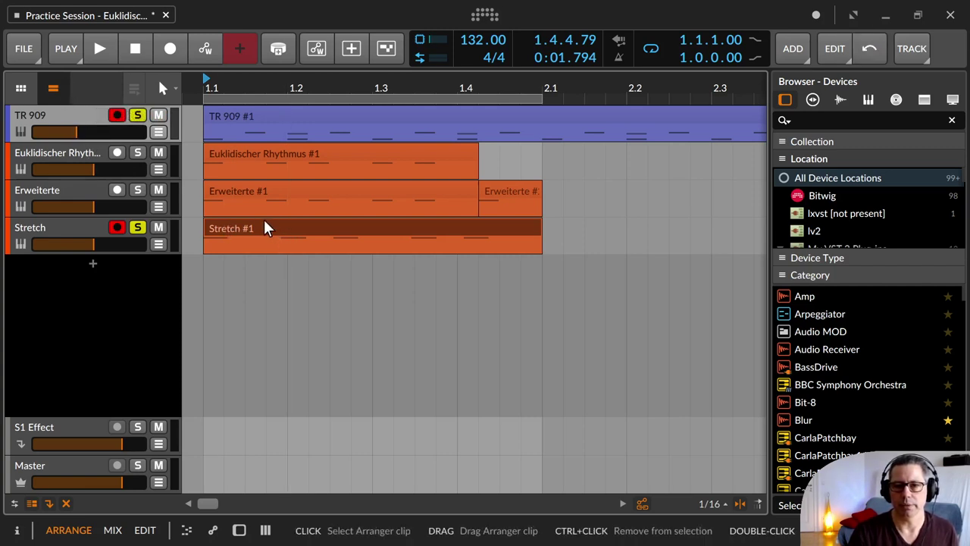
Step: Play the stretched rhythm together with the TR 909 beat
{"action": "key", "text": "space"}
{"action": "key", "text": "space"}
{"action": "key", "text": "space"}
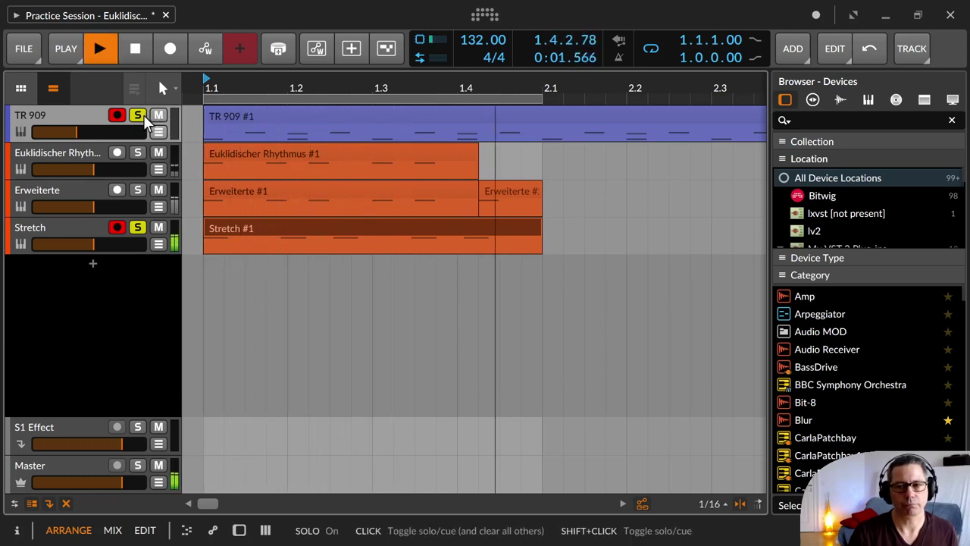
Step: Raise the TR 909 track volume slightly and inspect its drum machine device during playback
{"action": "mouse_move", "coordinate": [76, 133]}
{"action": "left_mouse_down"}
{"action": "mouse_move", "coordinate": [109, 132]}
{"action": "mouse_move", "coordinate": [80, 132]}
{"action": "left_mouse_up"}
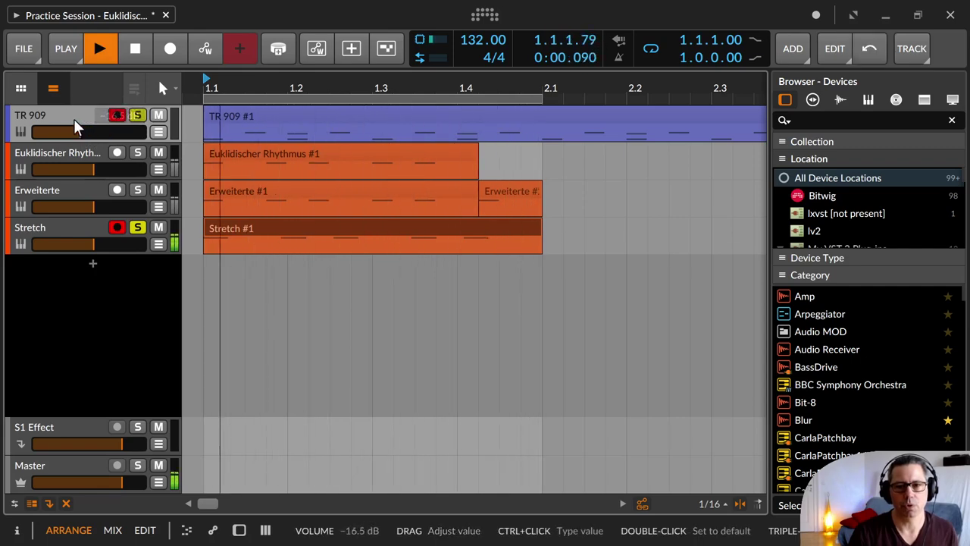
{"action": "key", "text": "d"}
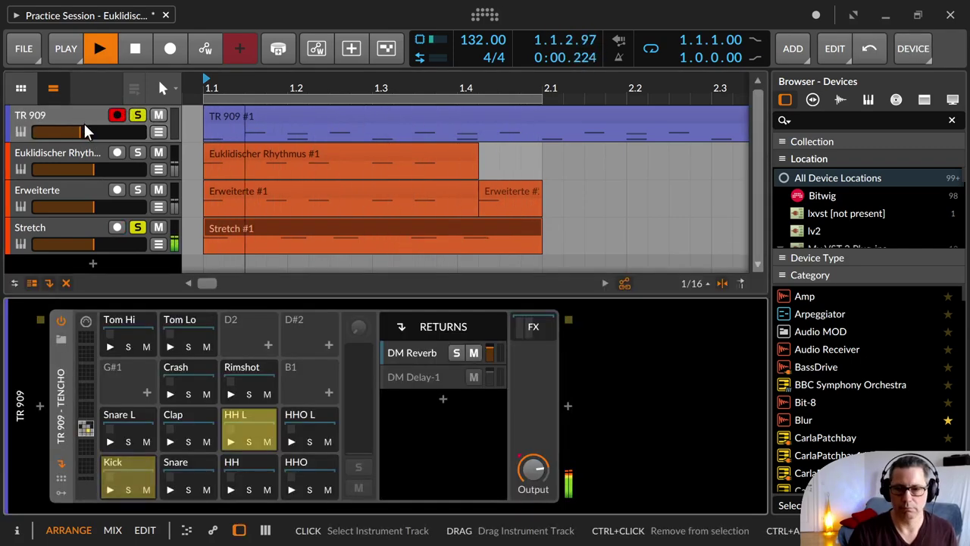
{"action": "key", "text": "d"}
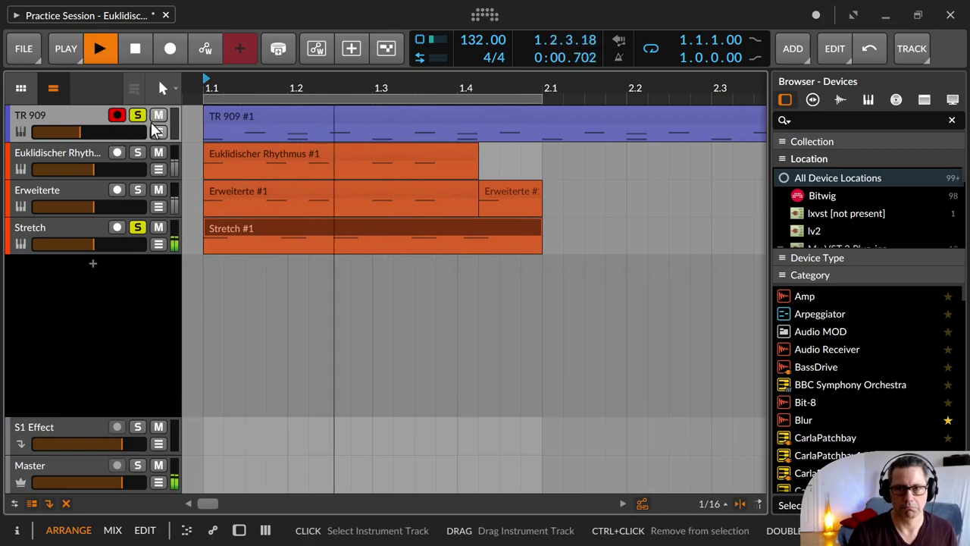
Step: Solo only the TR 909 track, raise its volume to about -10.8 dB, and play it
{"action": "left_click", "coordinate": [137, 116]}
{"action": "left_click", "coordinate": [138, 116]}
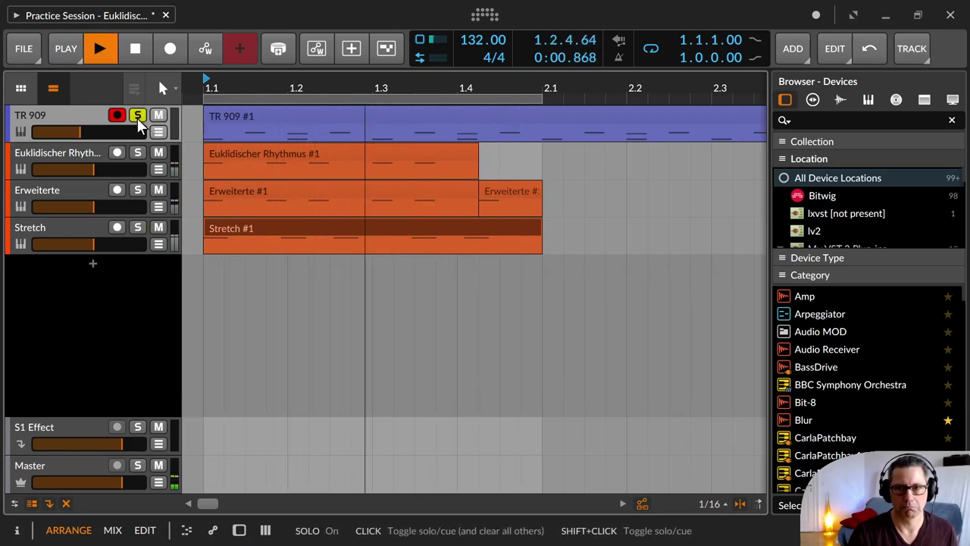
{"action": "key", "text": "space"}
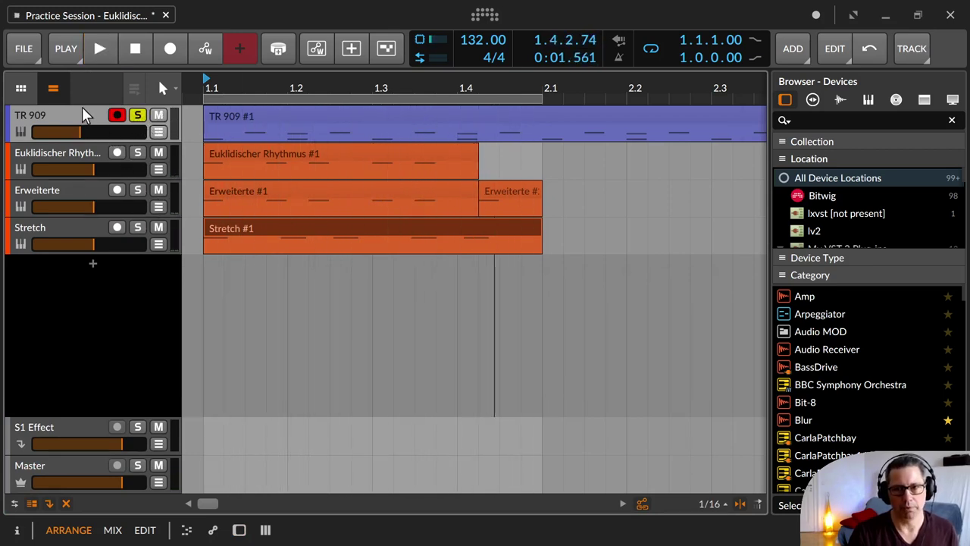
{"action": "left_click_drag", "start_coordinate": [82, 130], "coordinate": [81, 125]}
{"action": "key", "text": "space"}
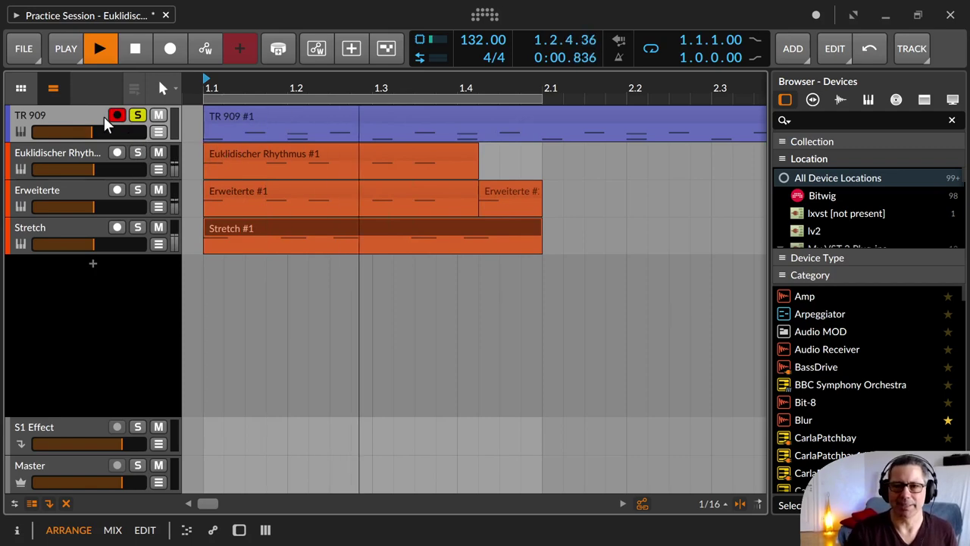
Step: Show the TR 909 track's settings, raise its volume slightly more, and inspect its clip's settings
{"action": "key", "text": "i"}
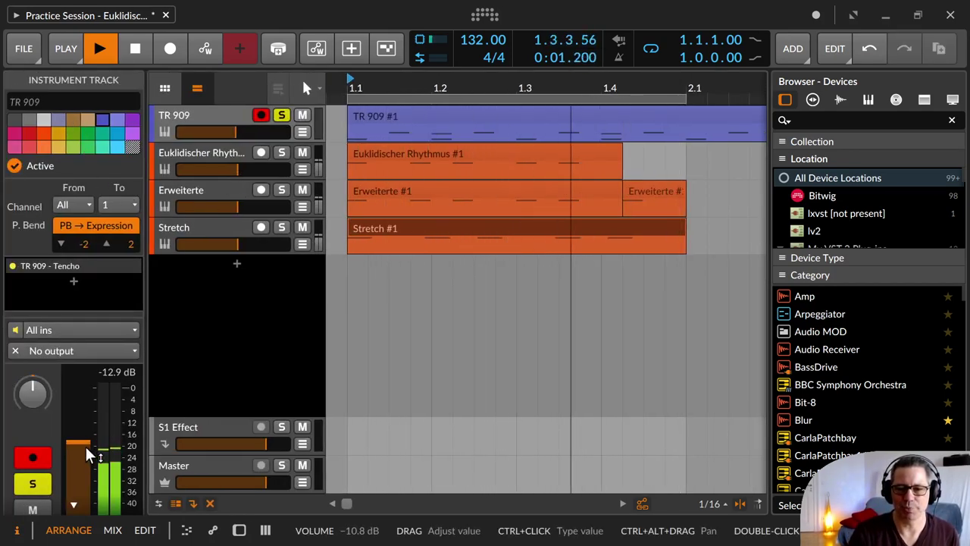
{"action": "left_click_drag", "start_coordinate": [32, 392], "coordinate": [33, 376]}
{"action": "mouse_move", "coordinate": [78, 428]}
{"action": "left_mouse_down"}
{"action": "mouse_move", "coordinate": [78, 463]}
{"action": "mouse_move", "coordinate": [78, 435]}
{"action": "left_mouse_up"}
{"action": "left_click", "coordinate": [407, 119]}
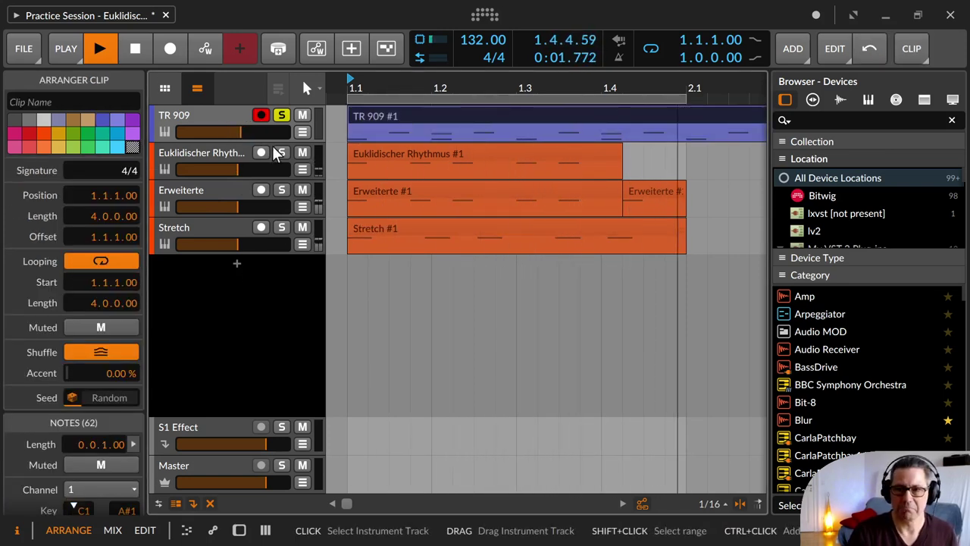
Step: Mute the Euklidischer Rhythmus and Erweiterte tracks, clear the TR 909 solo, and play the unmuted tracks together
{"action": "left_click", "coordinate": [301, 155]}
{"action": "left_click", "coordinate": [302, 190]}
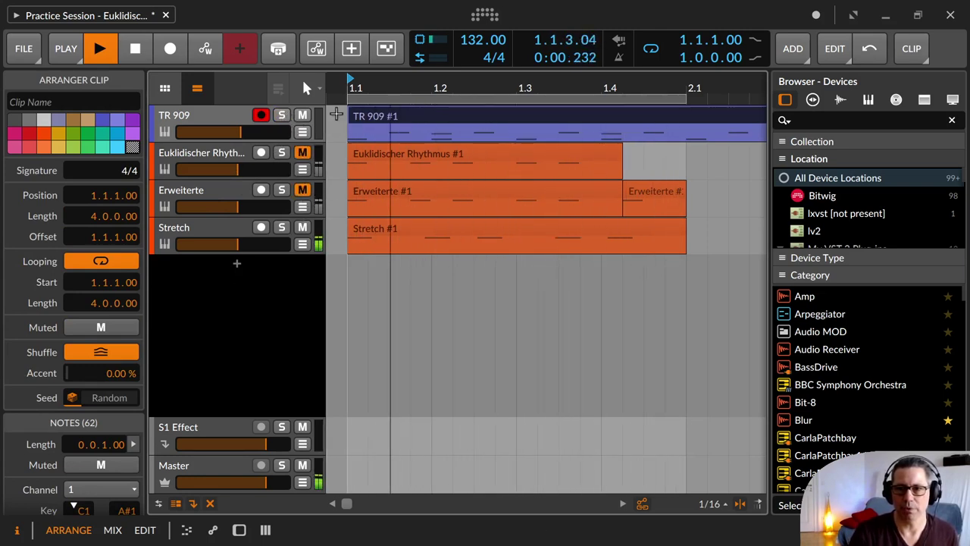
{"action": "left_click", "coordinate": [130, 49]}
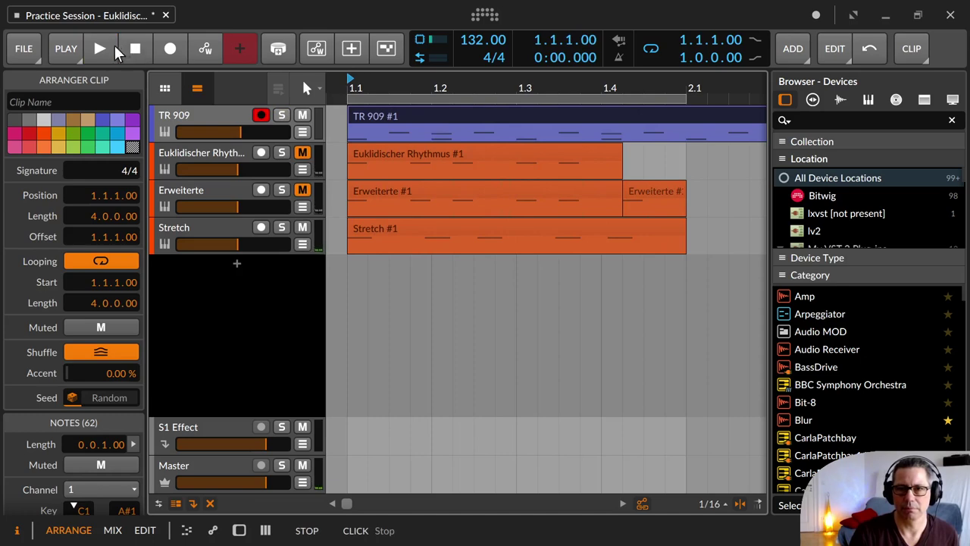
{"action": "left_click", "coordinate": [113, 53]}
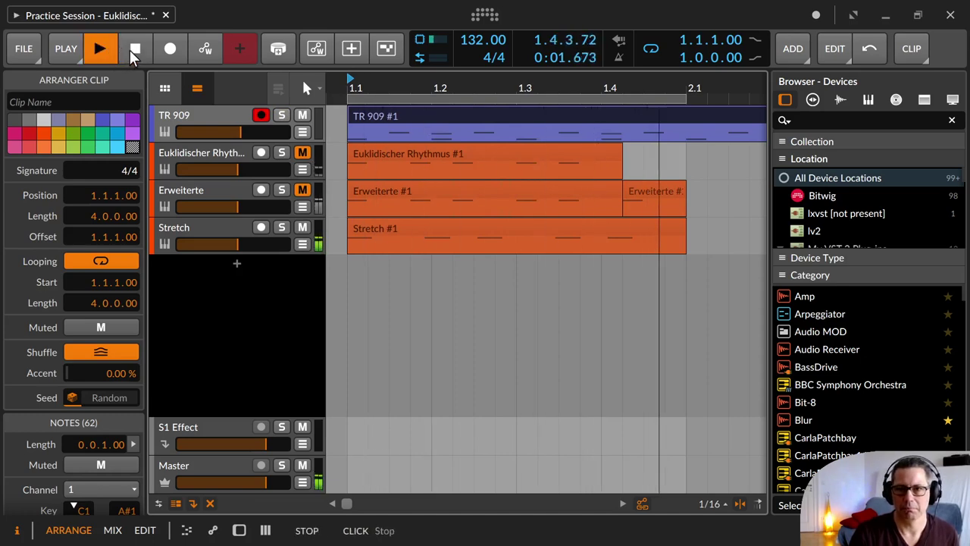
{"action": "left_click", "coordinate": [135, 48]}
Step: Inspect the TR 909 drum machine device, and hide the device view and the inspector
{"action": "left_click", "coordinate": [201, 123]}
{"action": "key", "text": "d"}
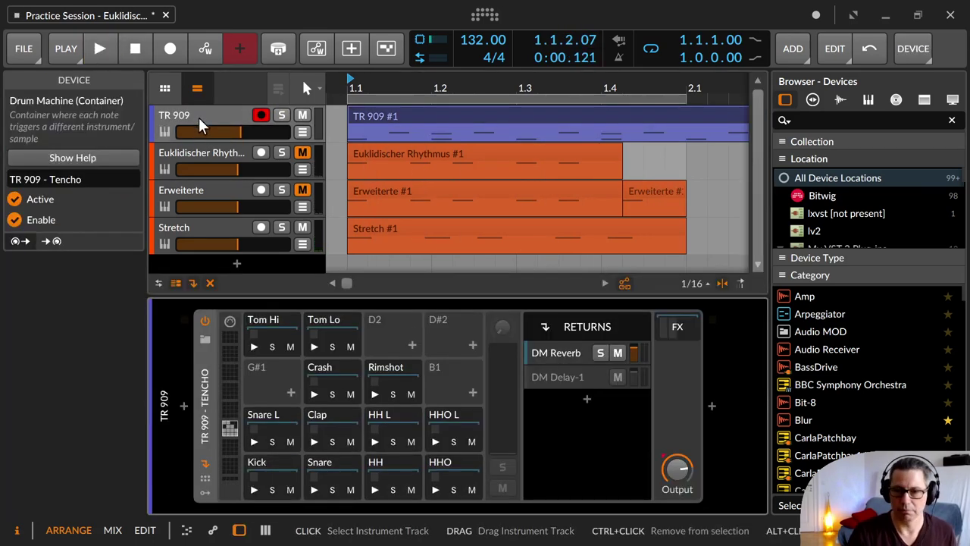
{"action": "key", "text": "d"}
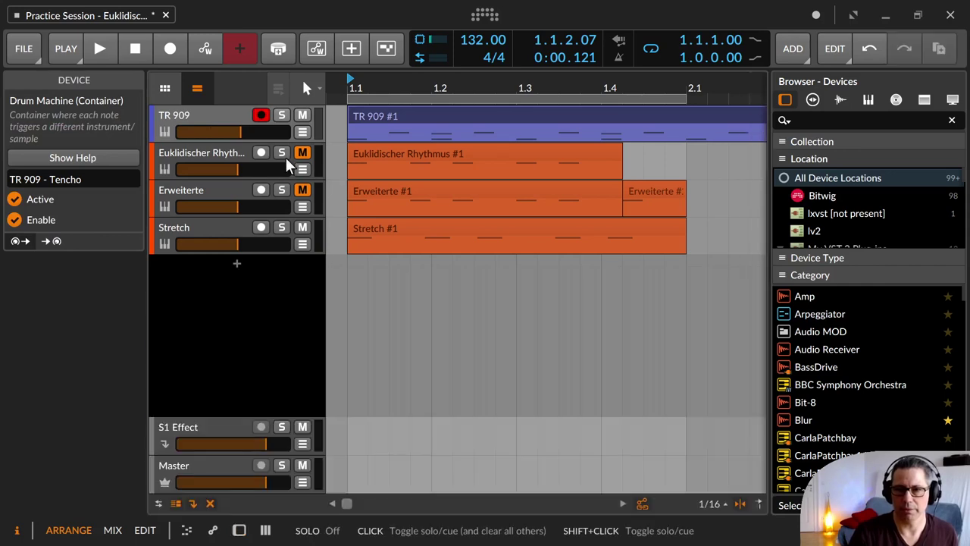
{"action": "key", "text": "i"}
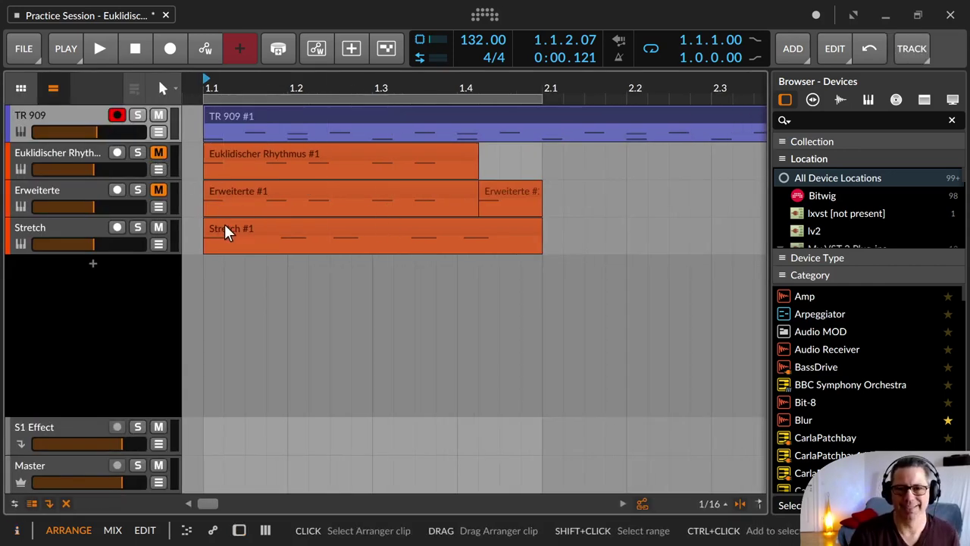
Step: Unmute the Erweiterte and Euklidischer Rhythmus tracks and solo the Stretch track
{"action": "left_click", "coordinate": [158, 189]}
{"action": "left_click", "coordinate": [157, 153]}
{"action": "left_click", "coordinate": [143, 232]}
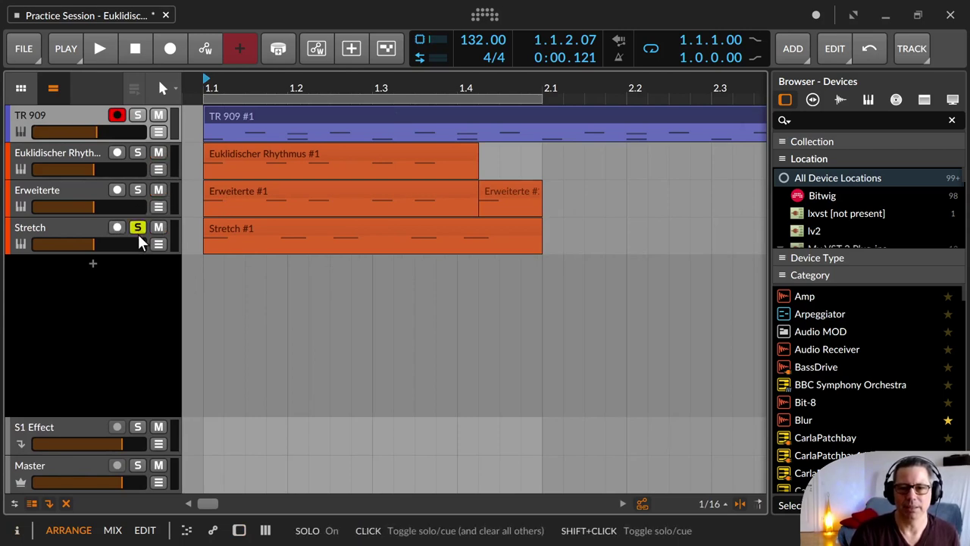
Step: Play the loop from Stretch and compare it with Erweiterte by alternating solo between the two tracks
{"action": "left_click", "coordinate": [293, 236]}
{"action": "key", "text": "space"}
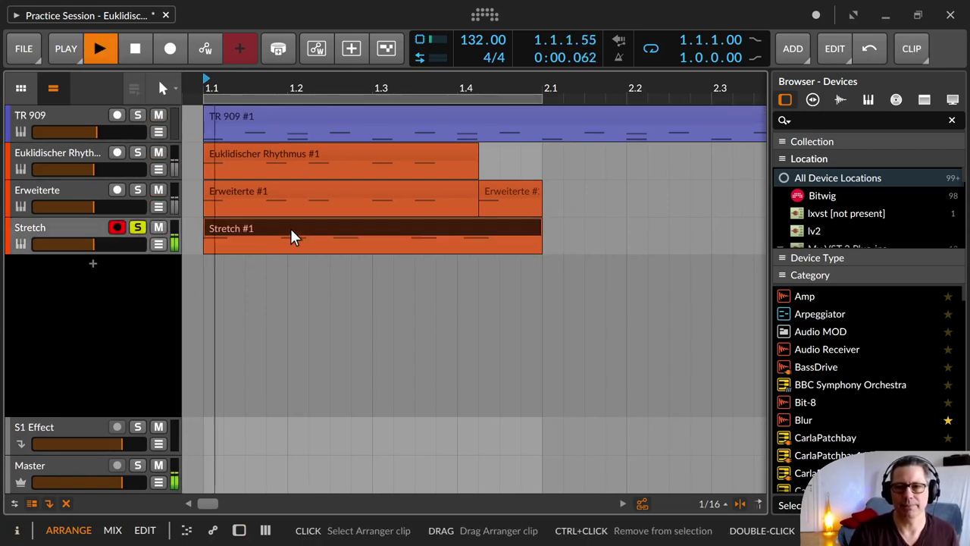
{"action": "left_click", "coordinate": [139, 196]}
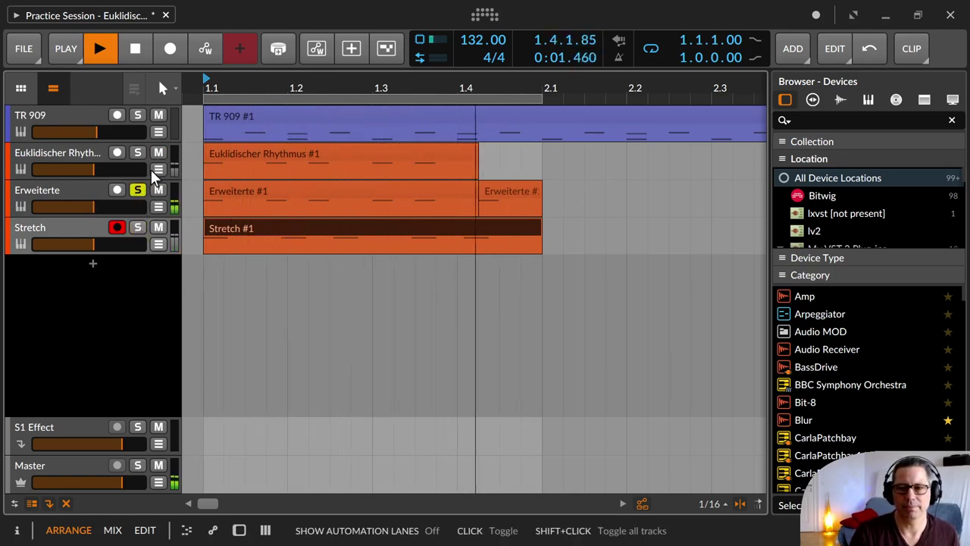
{"action": "left_click", "coordinate": [139, 228]}
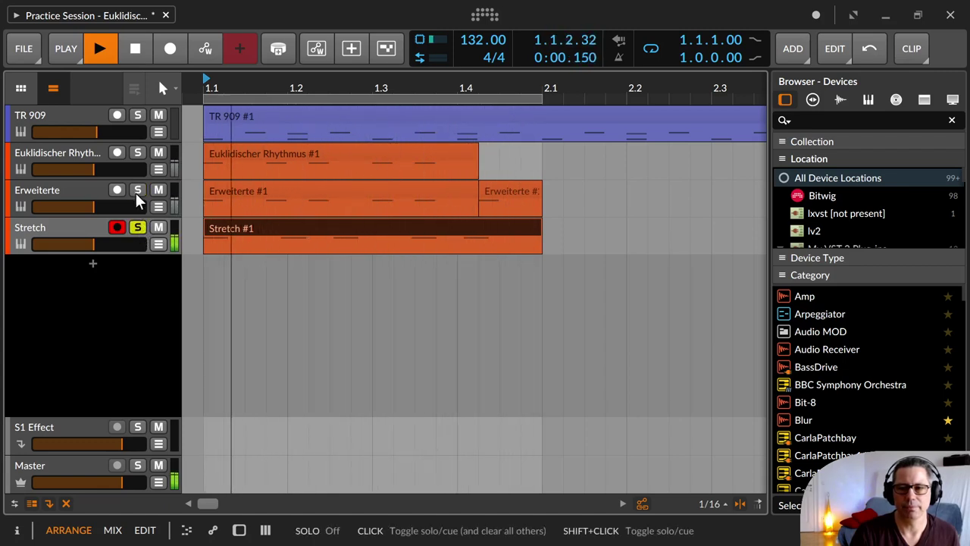
{"action": "left_click", "coordinate": [138, 191]}
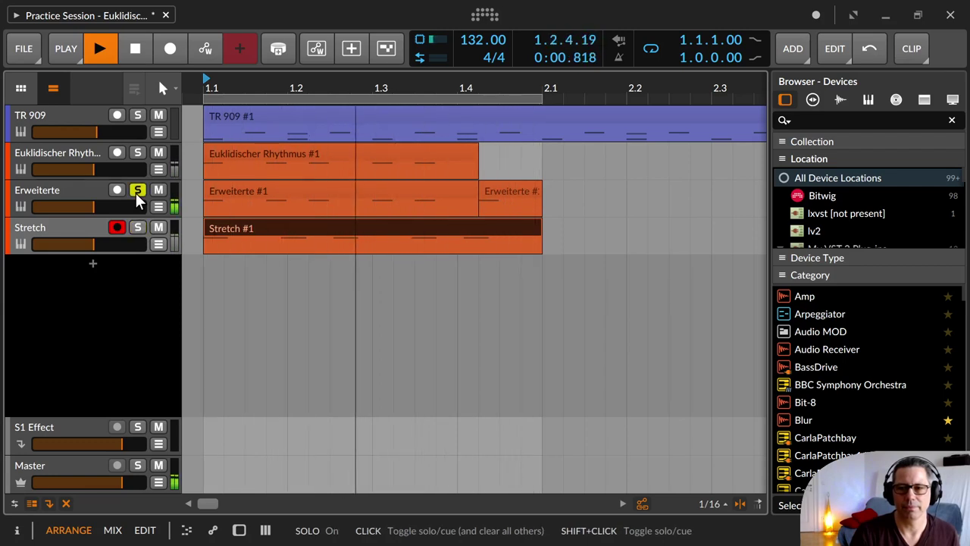
{"action": "key", "text": "space"}
Step: Set the loop range to the Euklidischer Rhythmus clip and play that track soloed
{"action": "left_click", "coordinate": [262, 160]}
{"action": "key", "text": "ctrl+l"}
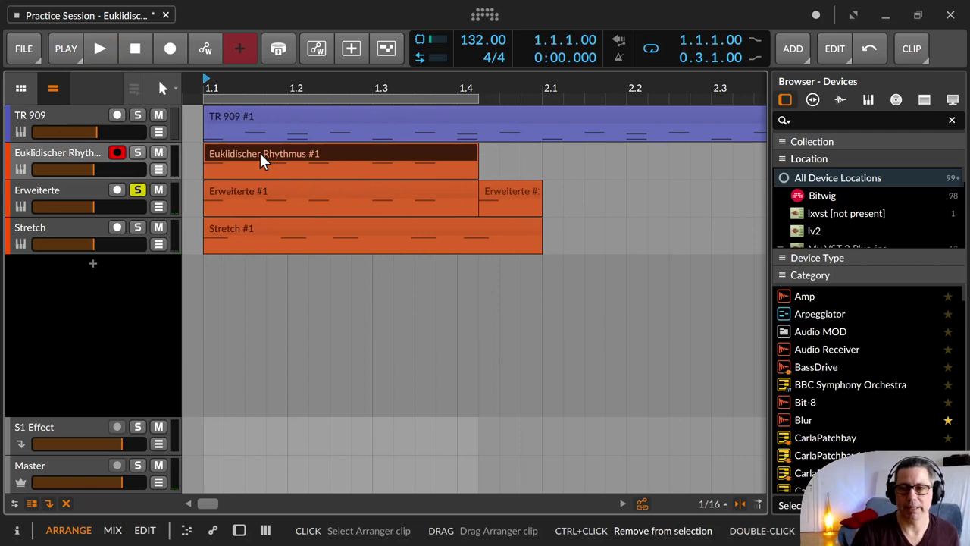
{"action": "left_click", "coordinate": [137, 152]}
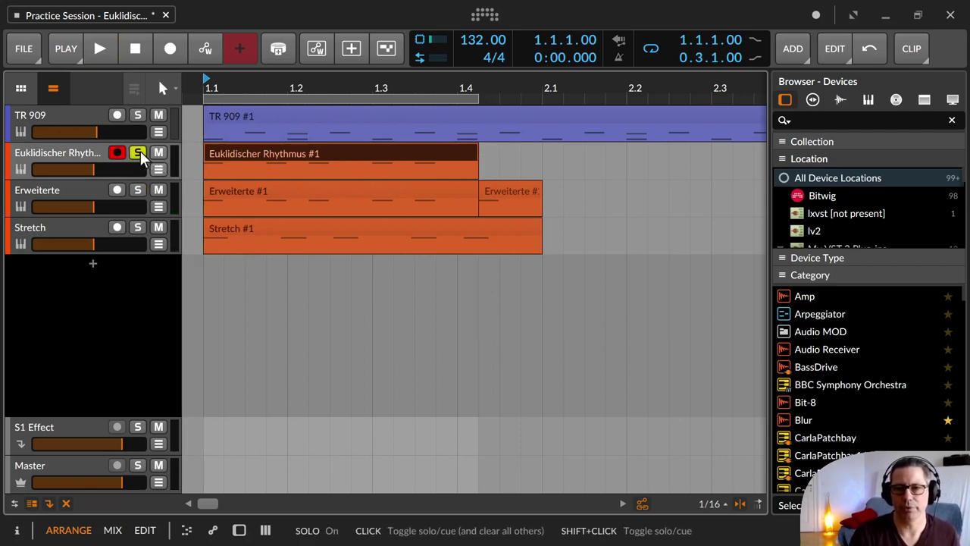
{"action": "key", "text": "space"}
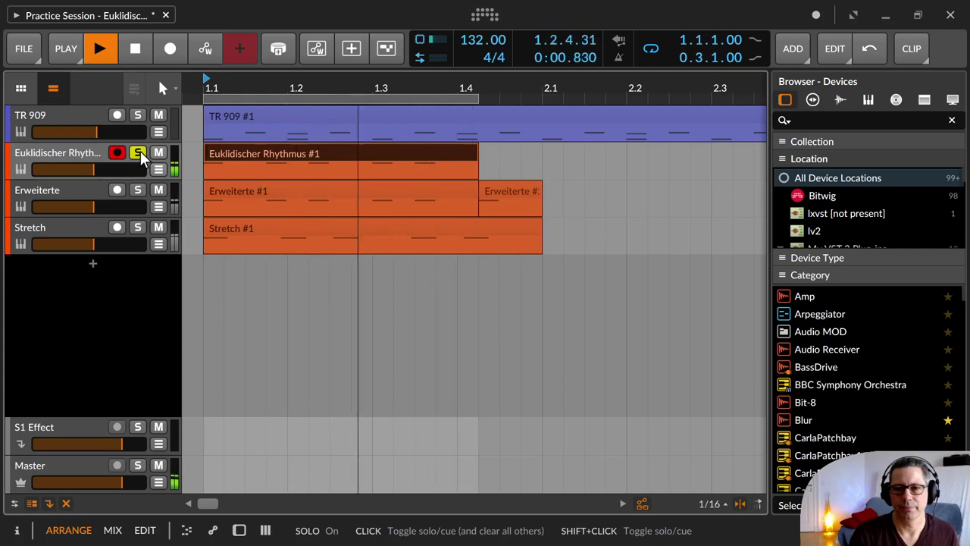
Step: Undo the stray audio track insertion, and stop playback with the Euklidischer Rhythmus track selected
{"action": "right_click", "coordinate": [141, 152]}
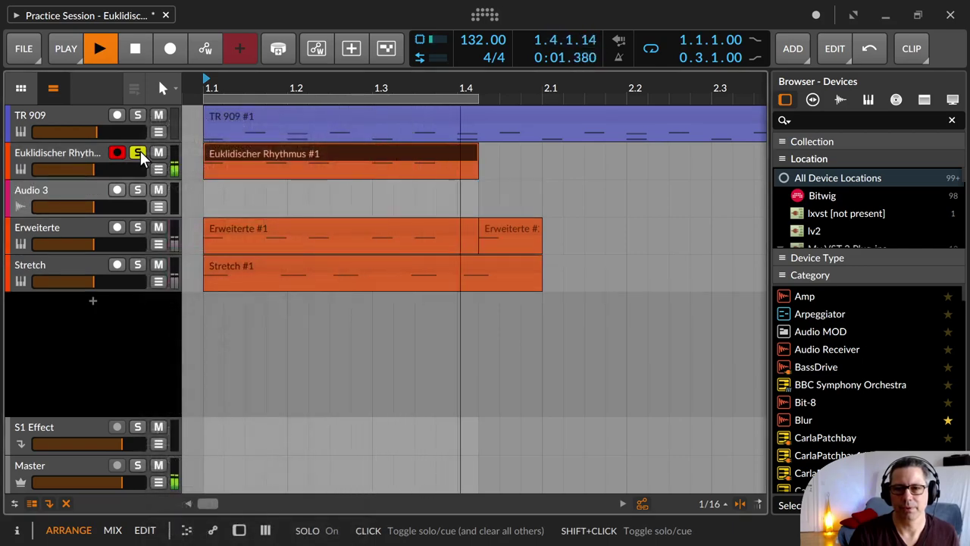
{"action": "key", "text": "ctrl+z"}
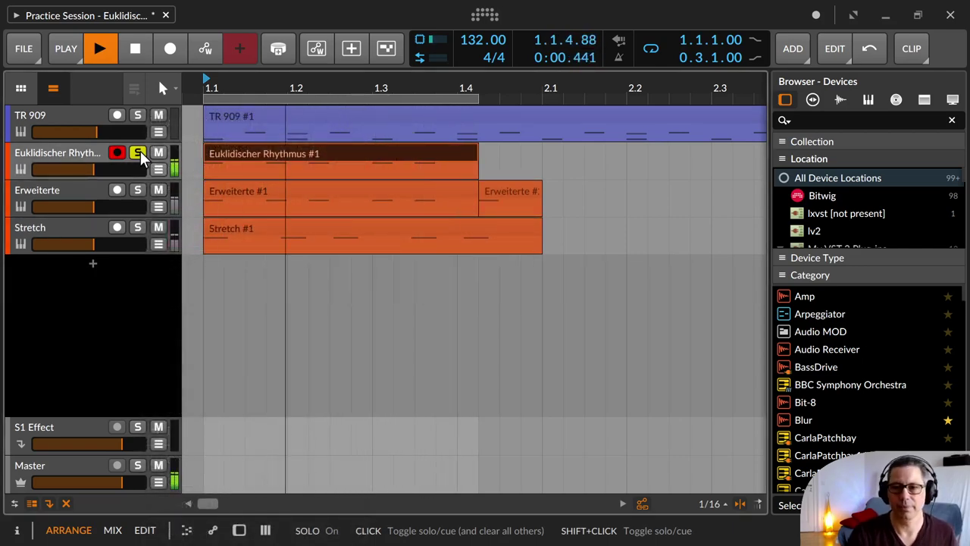
{"action": "left_click", "coordinate": [89, 154]}
{"action": "key", "text": "space"}
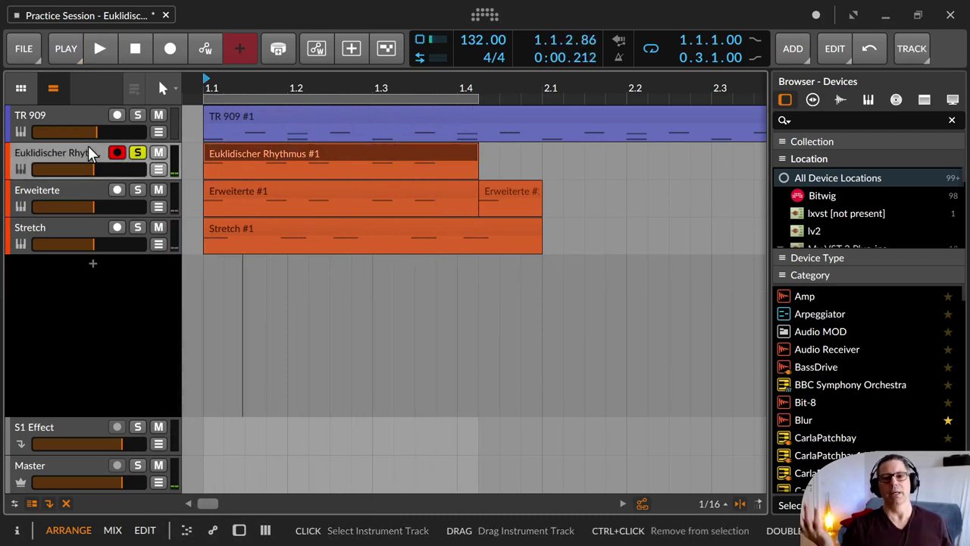